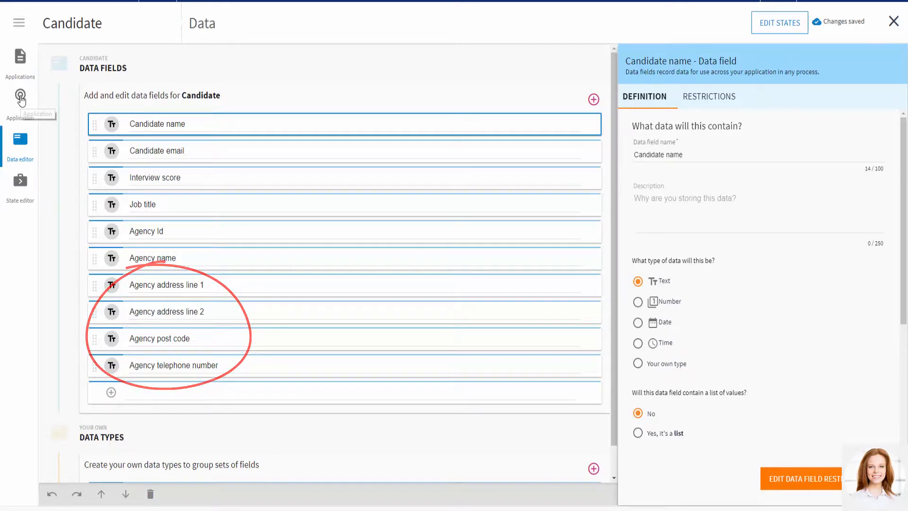
- In the Create Candidate process, delete the connector between Enter Candidate Data and Send an interview invitation, and move the invitation task further away
click(20, 98)
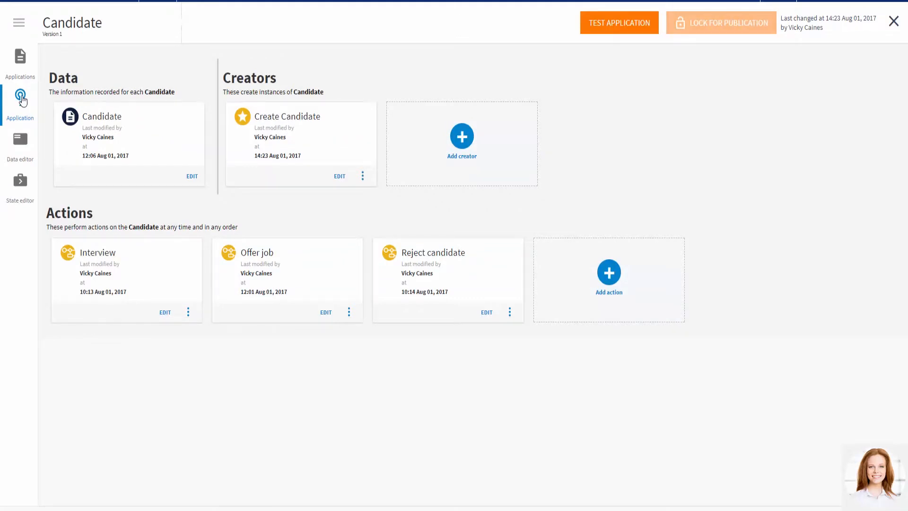
click(340, 176)
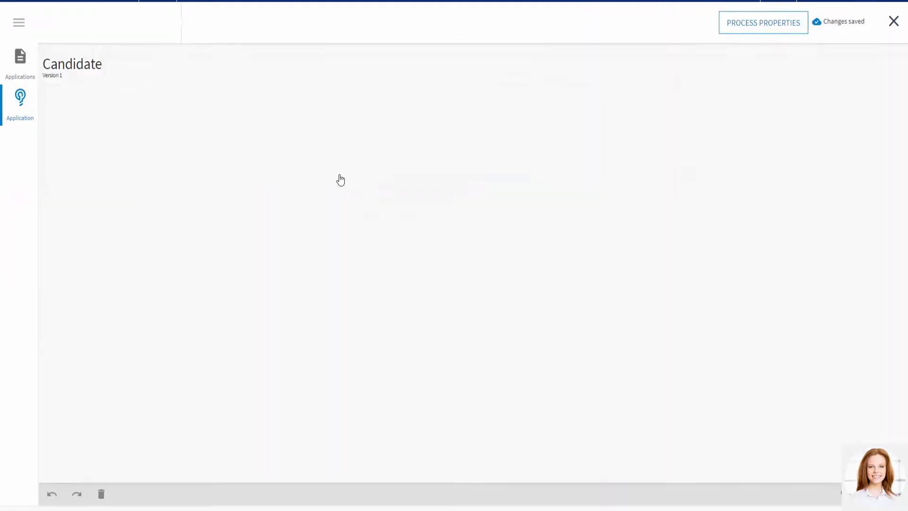
click(257, 146)
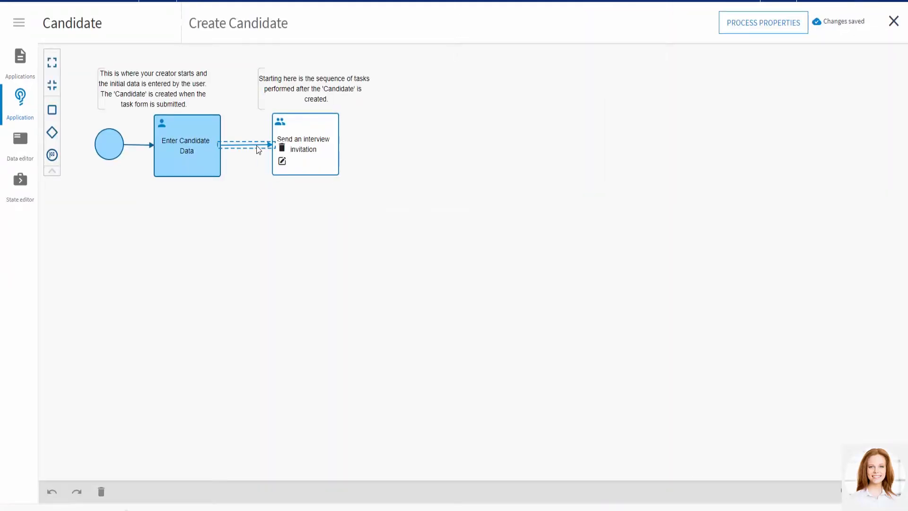
click(282, 147)
drag(300, 178, 409, 178)
- Add a new task between Enter Candidate Data and Send an interview invitation, and connect it to both
drag(52, 130, 300, 166)
click(217, 155)
drag(232, 140, 283, 162)
drag(347, 138, 412, 179)
click(311, 183)
- Name the new task "Get agency details" and have it share data with the company's services
click(342, 163)
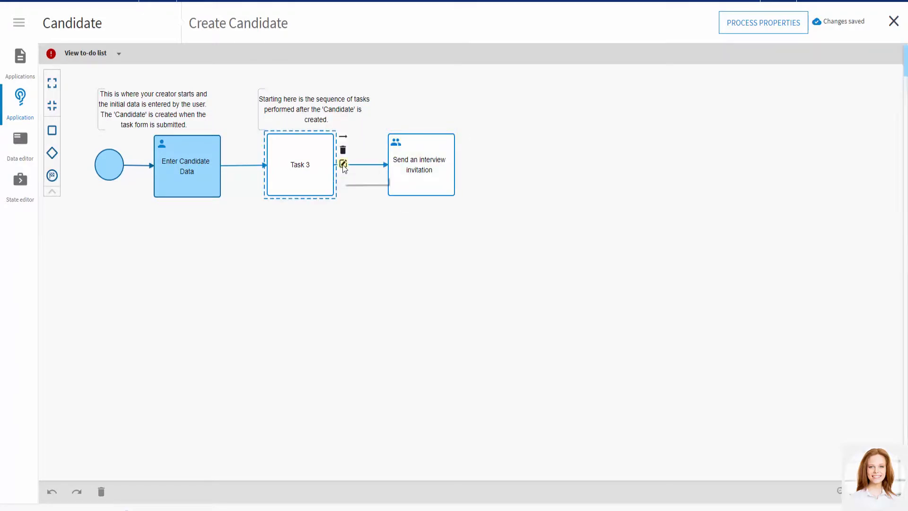
drag(705, 130, 671, 131)
text(Get agency details)
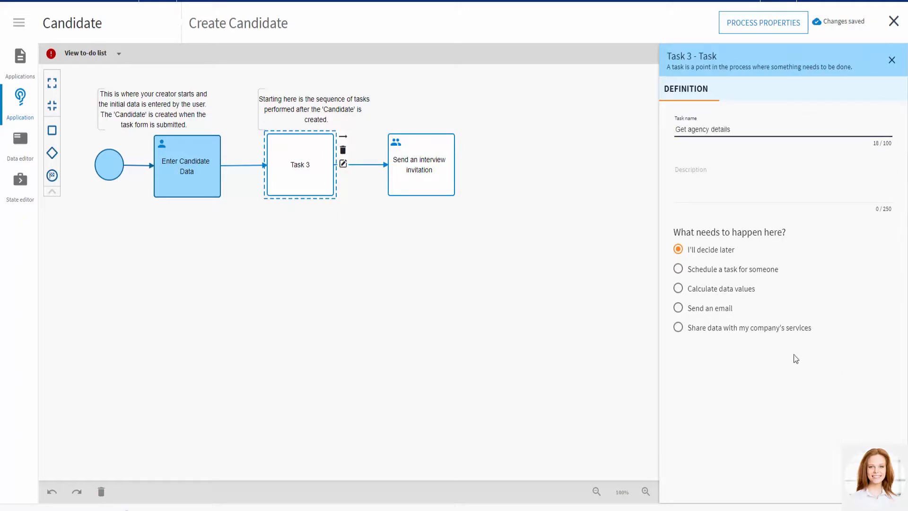
click(678, 327)
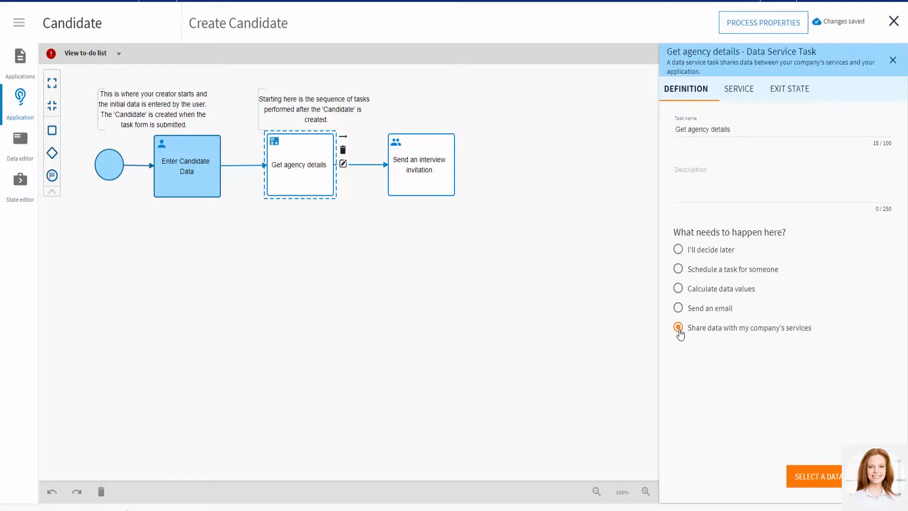
- Connect the Get agency details task to the "Lookup an Agency." service from Agency
click(738, 90)
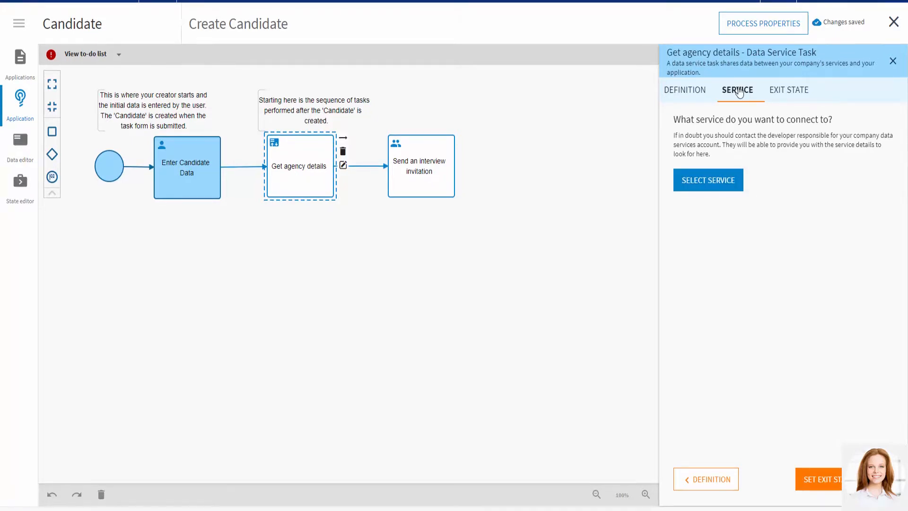
click(710, 182)
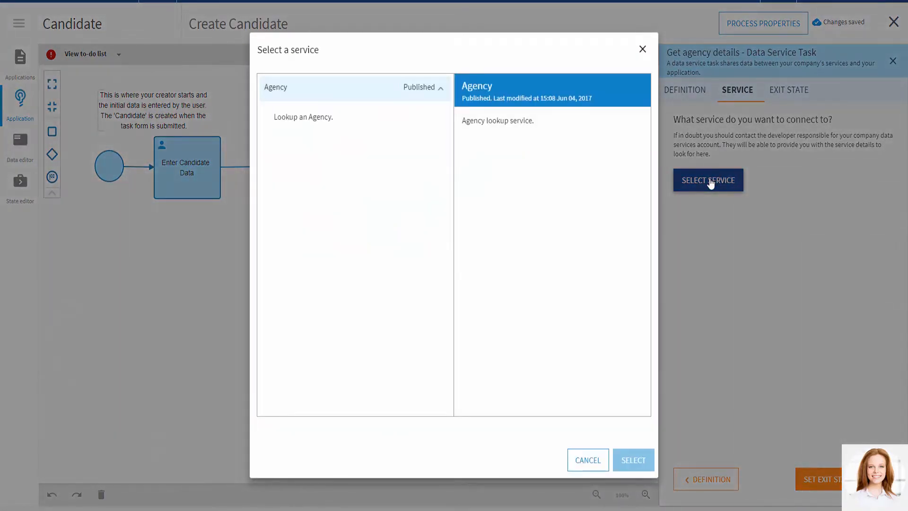
click(339, 125)
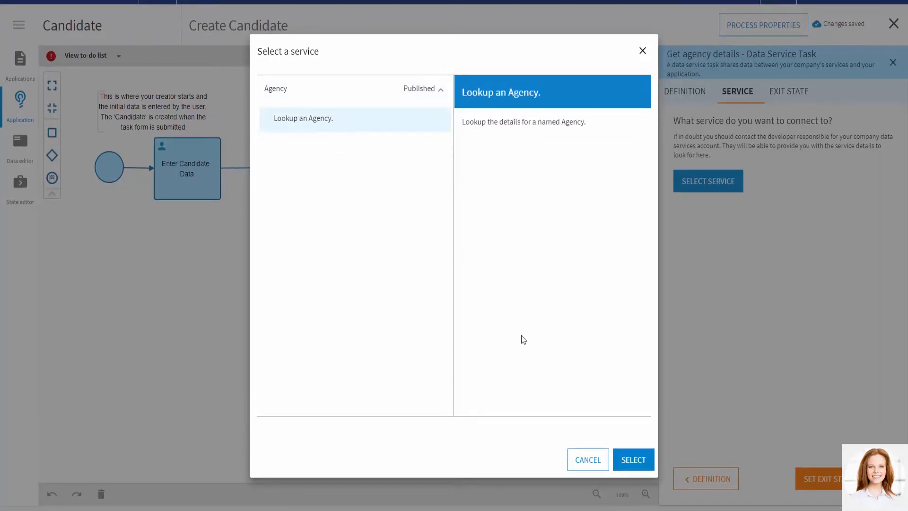
click(634, 459)
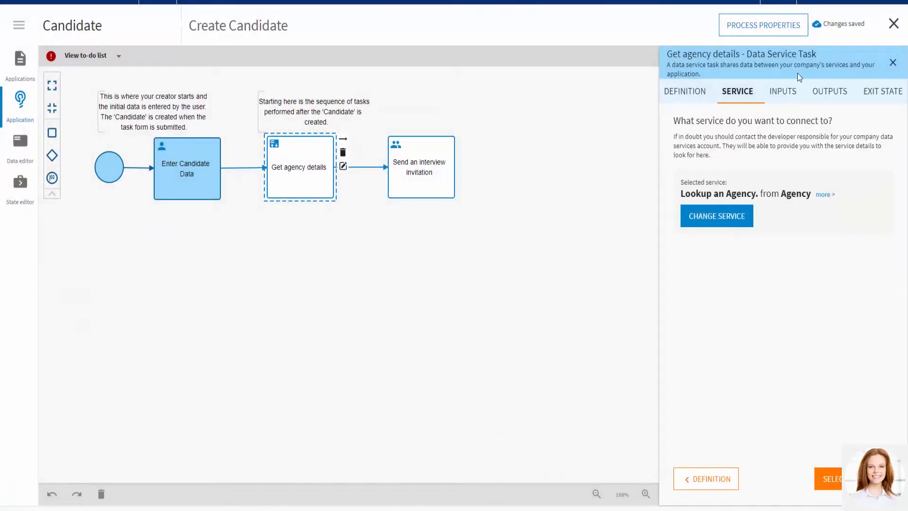
- Assign the service's id input from the Candidate field Agency Id
click(789, 91)
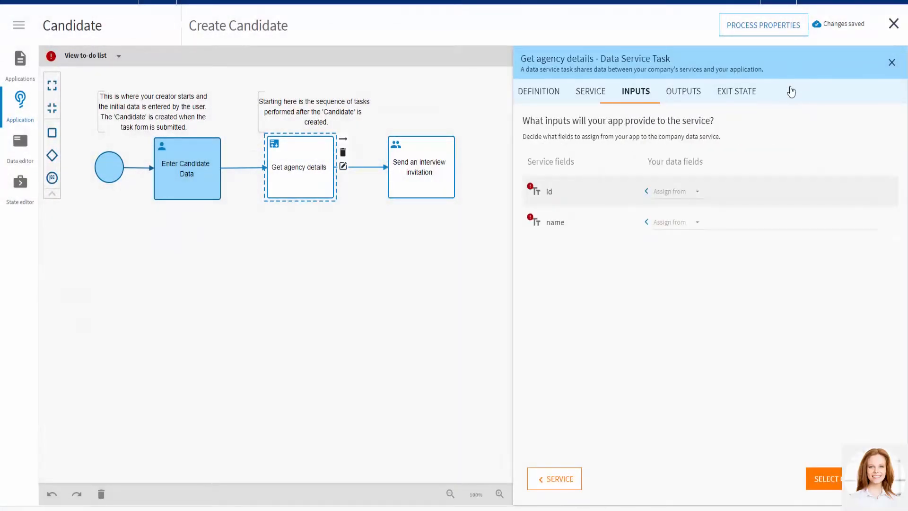
click(686, 198)
click(689, 199)
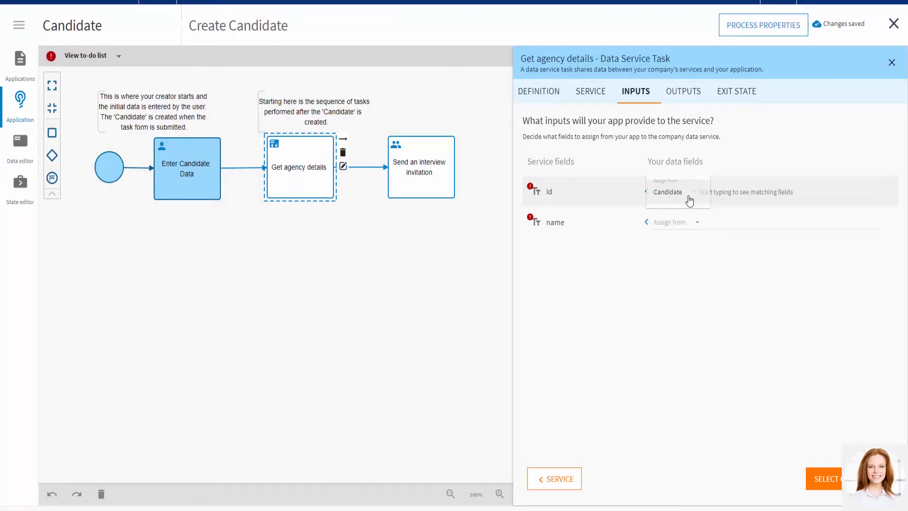
click(717, 189)
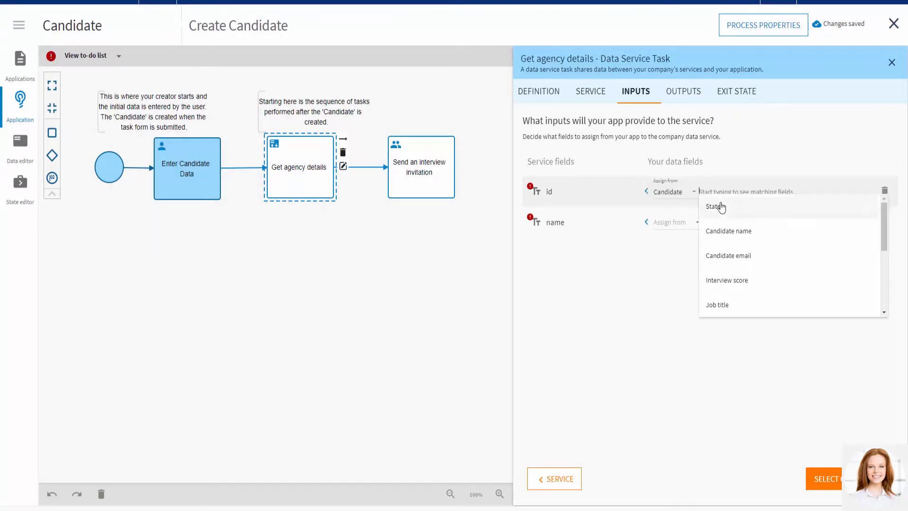
drag(883, 237, 887, 262)
click(798, 269)
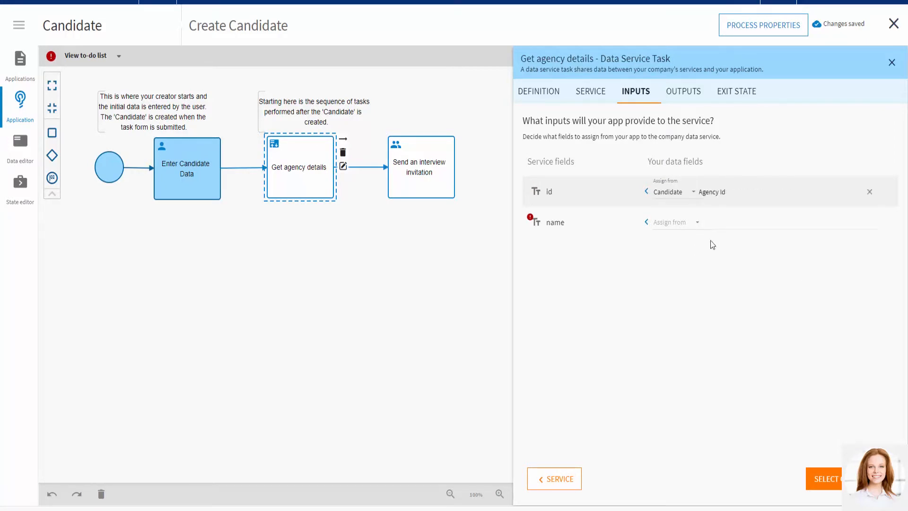
- Assign the service's name input from the Candidate field Agency name
click(671, 222)
click(670, 220)
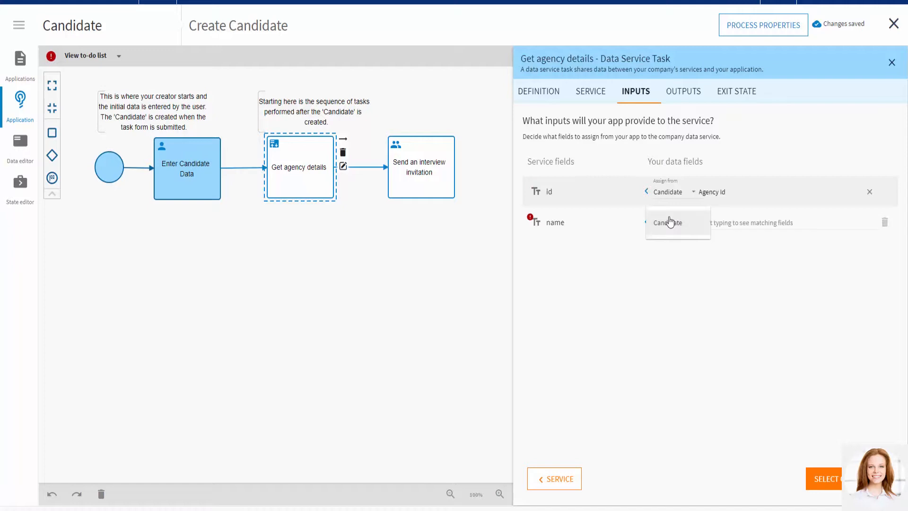
click(747, 222)
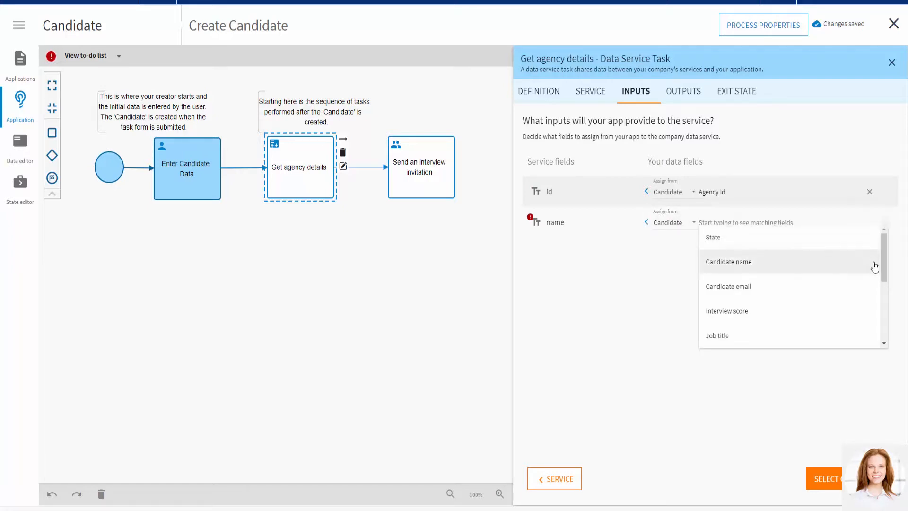
drag(883, 263, 886, 294)
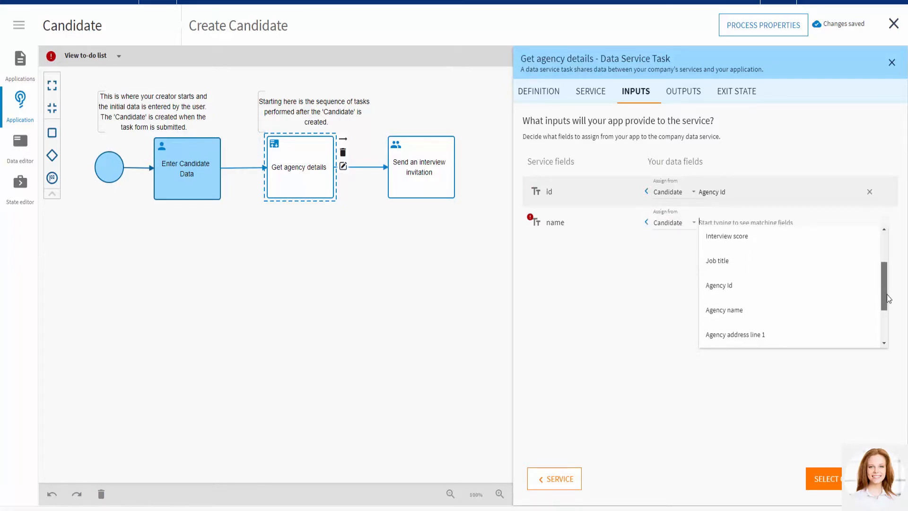
click(827, 308)
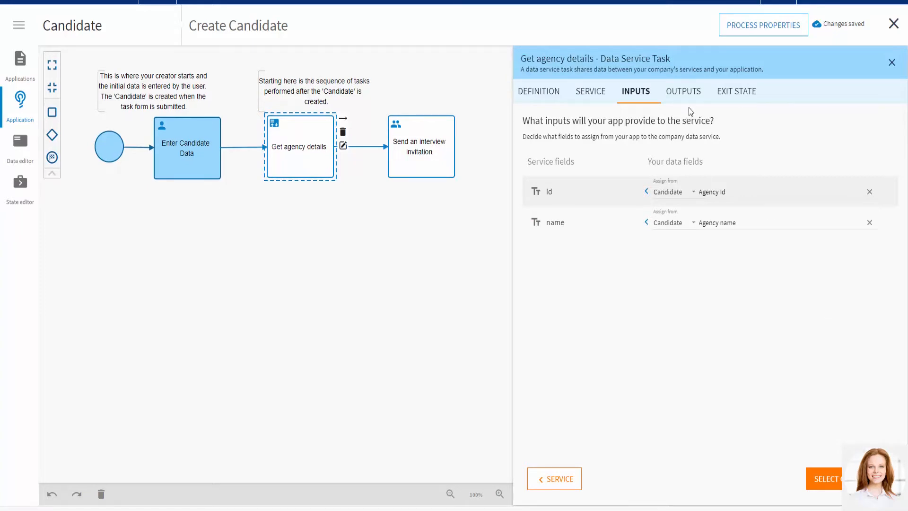
- Assign the service output Response/recruitmentId to the Candidate field Agency Id
click(684, 92)
click(671, 224)
click(669, 225)
click(783, 222)
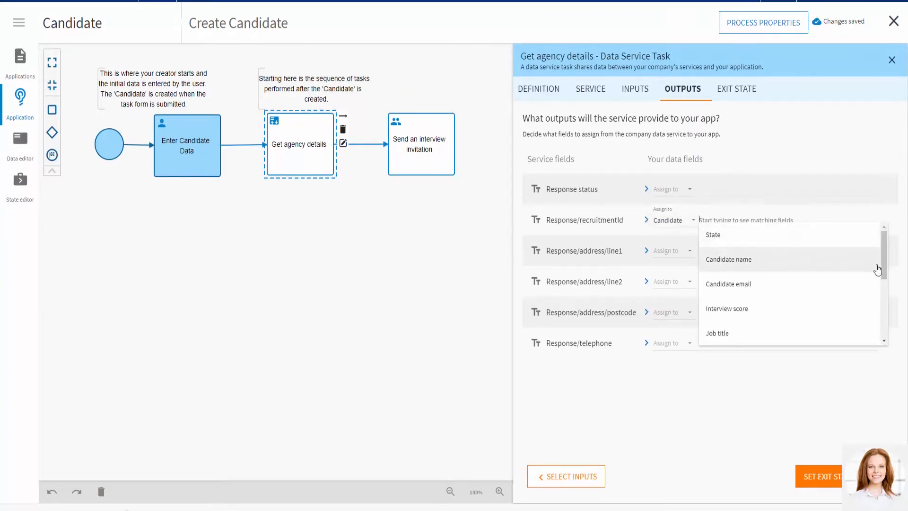
drag(883, 265, 884, 291)
click(728, 285)
- Assign the output Response/address/line1 to the Candidate field Agency address line 1
click(672, 251)
click(668, 253)
click(785, 251)
drag(877, 283, 882, 315)
click(802, 316)
- Assign the output Response/address/line2 to the Candidate field Agency address line 2
click(668, 283)
click(668, 283)
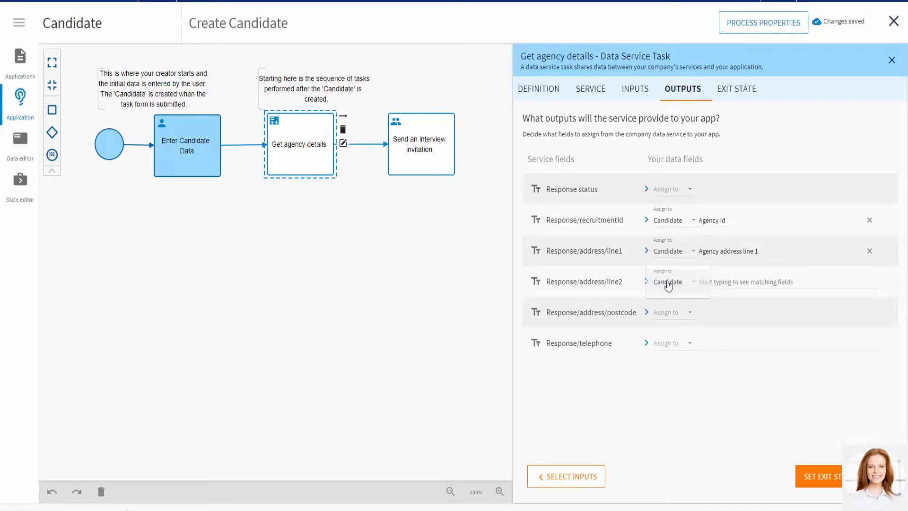
drag(883, 320, 882, 366)
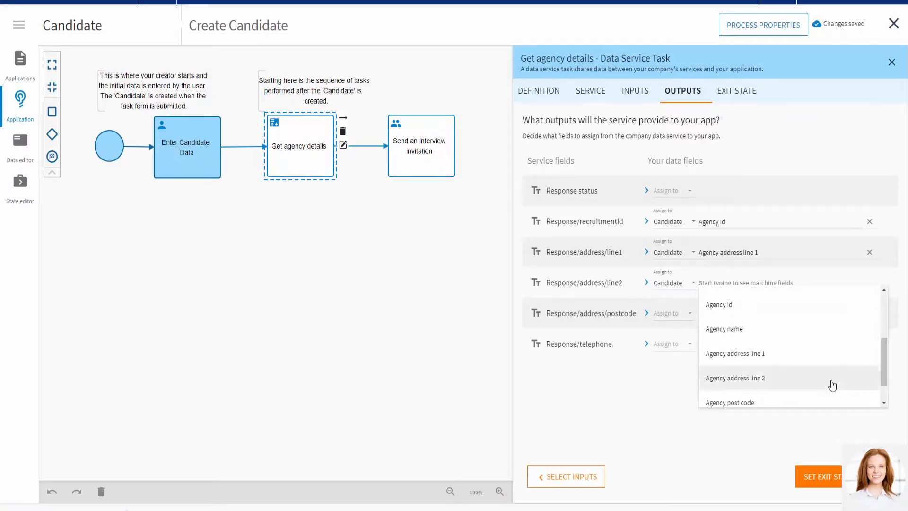
click(828, 378)
- Assign the output Response/address/postcode to the Candidate field Agency post code
click(666, 313)
click(702, 323)
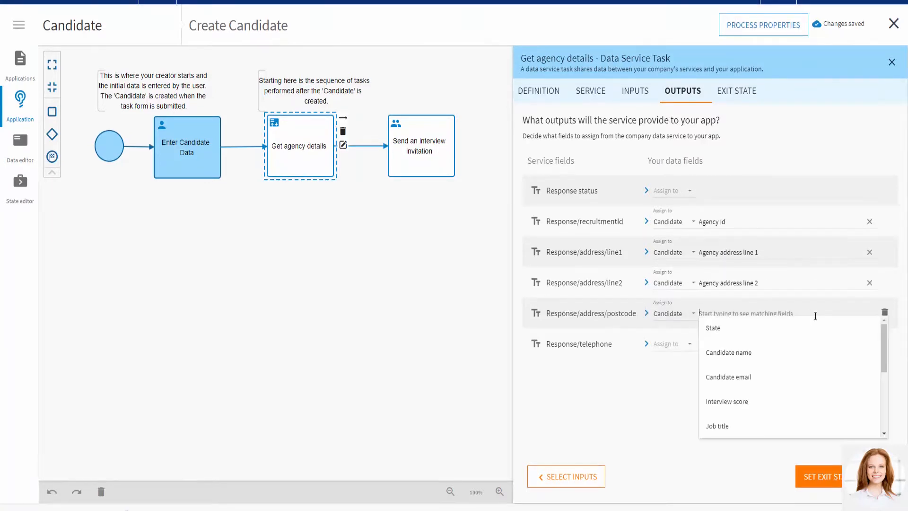
drag(884, 349, 884, 404)
click(728, 398)
- Assign the output Response/telephone to the Candidate field Agency telephone number and close the task's properties
click(667, 343)
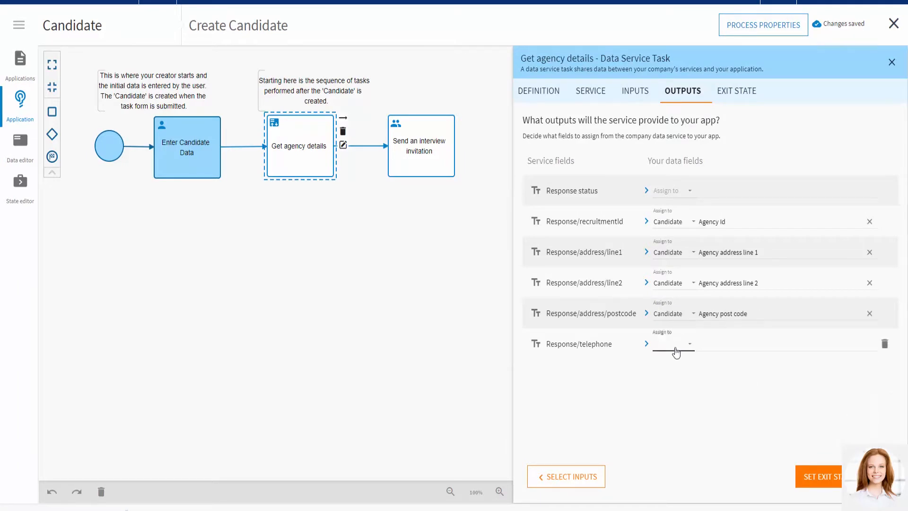
click(674, 348)
click(756, 344)
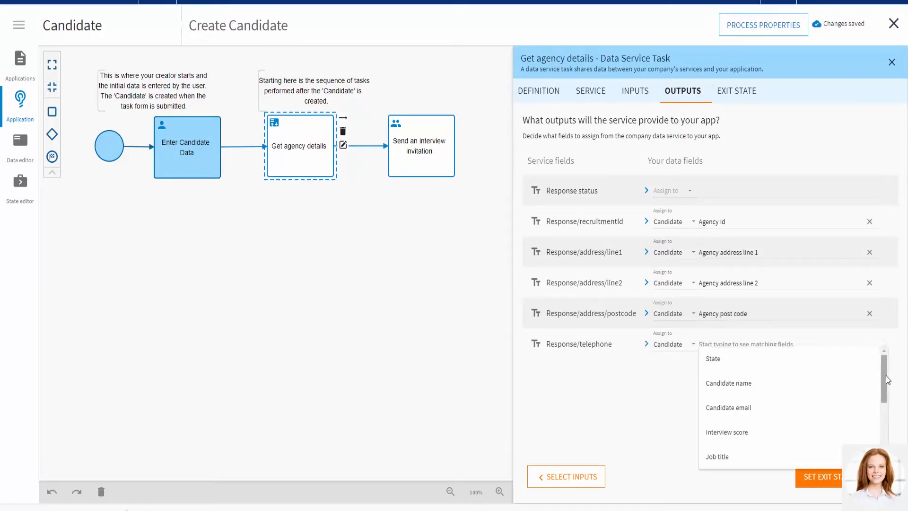
scroll(820, 406, down, 5)
click(821, 457)
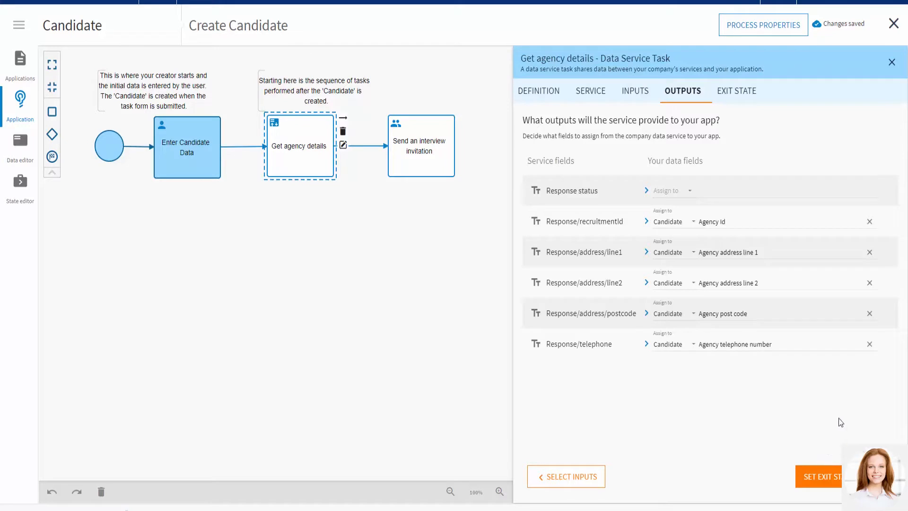
click(892, 62)
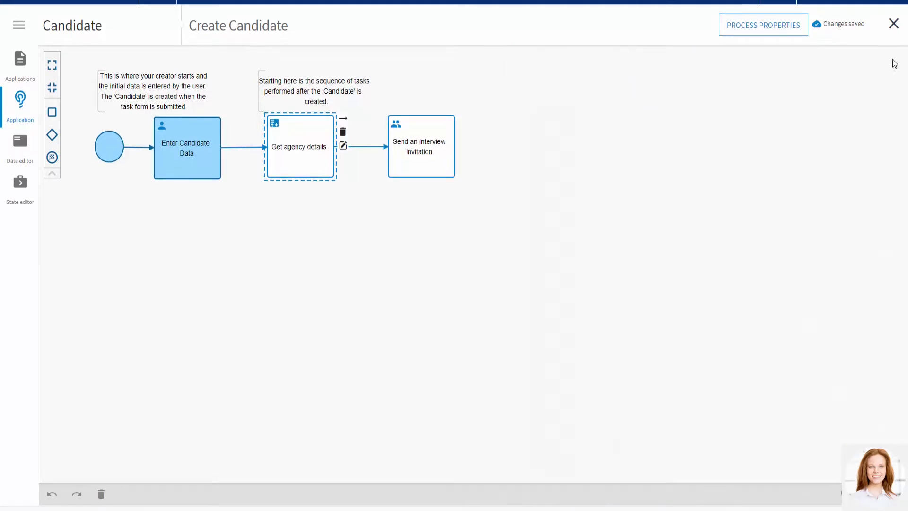
- Leave the Create Candidate process, test the Candidate application and start a new candidate case
click(893, 24)
click(621, 25)
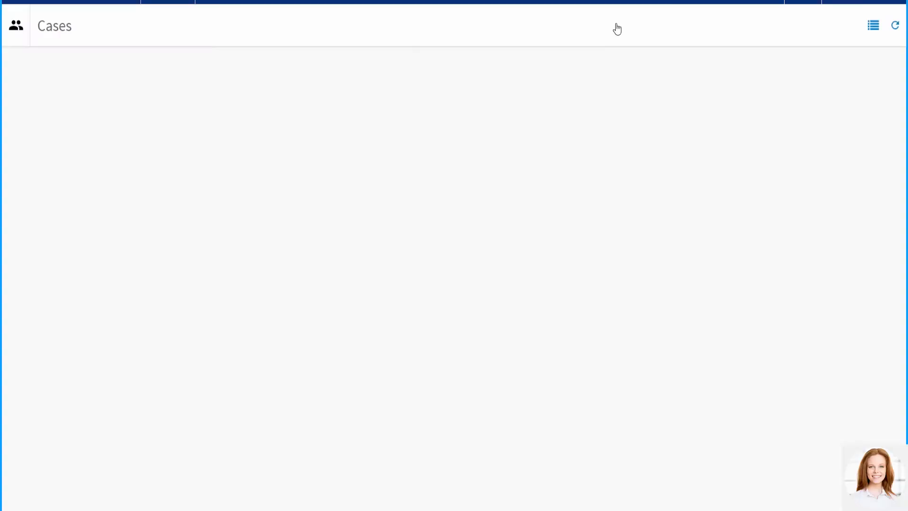
click(788, 29)
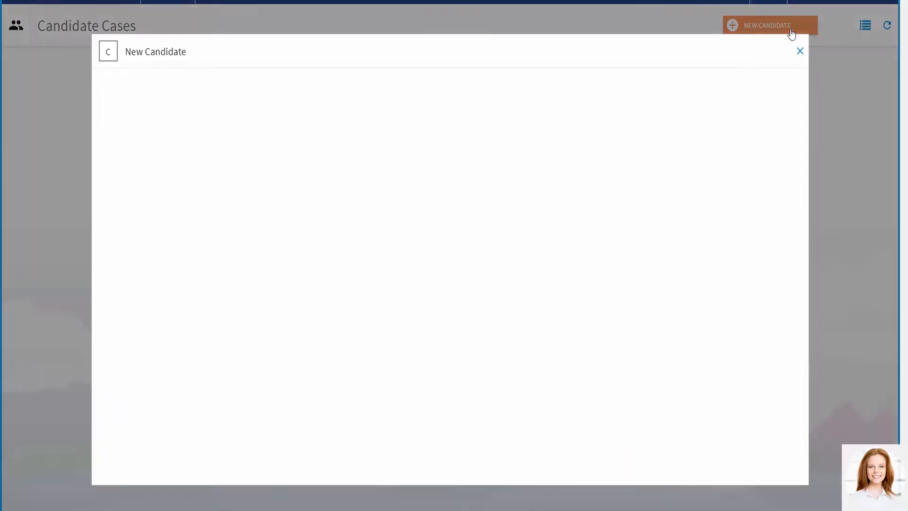
- Fill in the candidate's name and email, the agency ID, and the agency name XYZ Recruitment
click(176, 130)
text(John Doe)
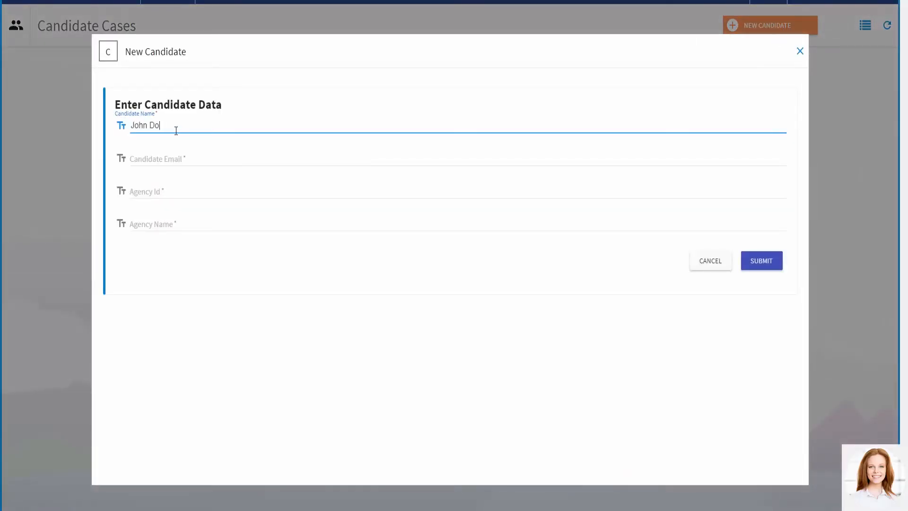
click(151, 165)
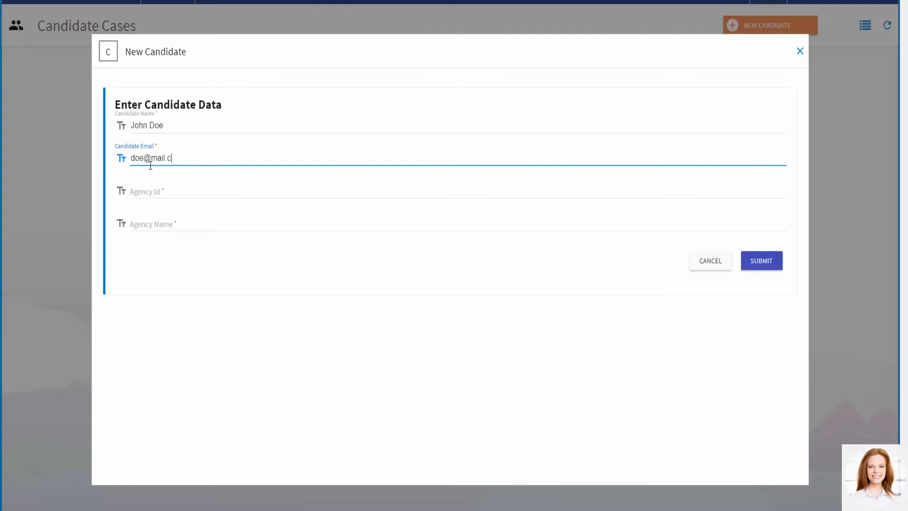
click(158, 187)
text(1234)
click(163, 219)
text(XYZ Recruitment)
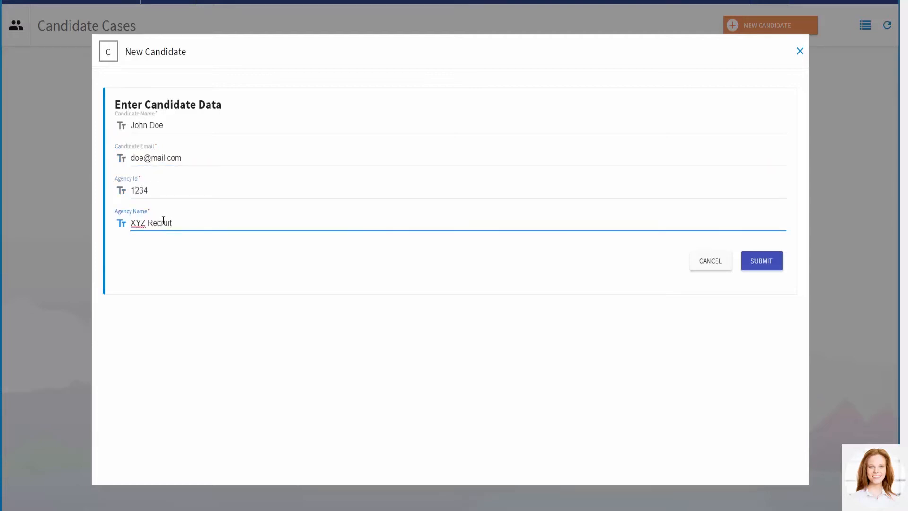
- Submit the new candidate and open the details of the created case
click(761, 260)
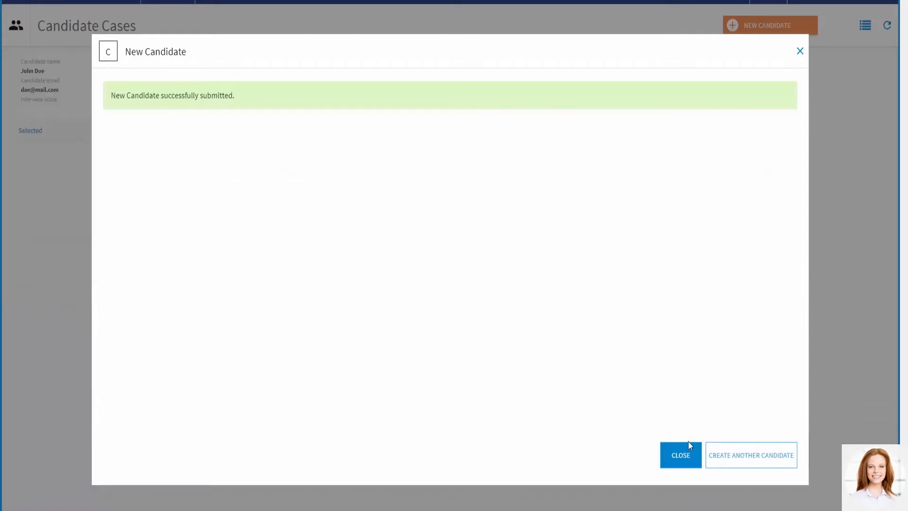
click(683, 452)
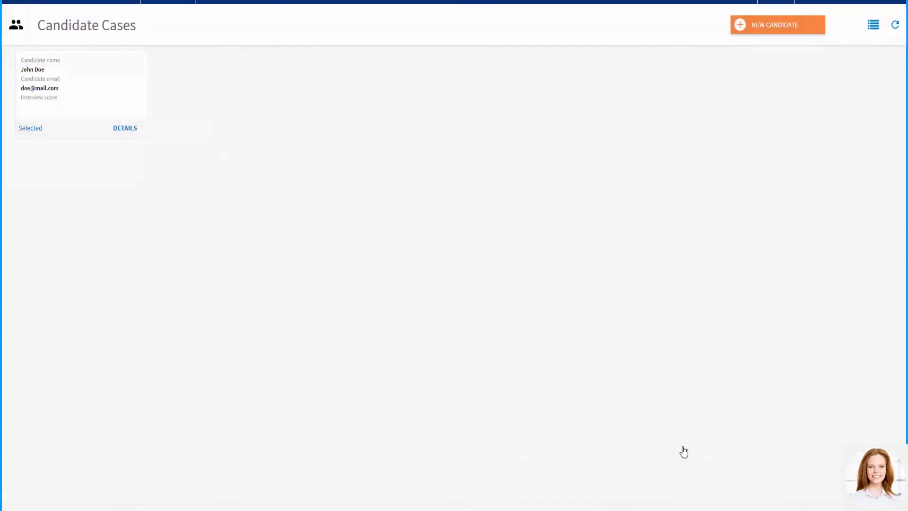
click(124, 128)
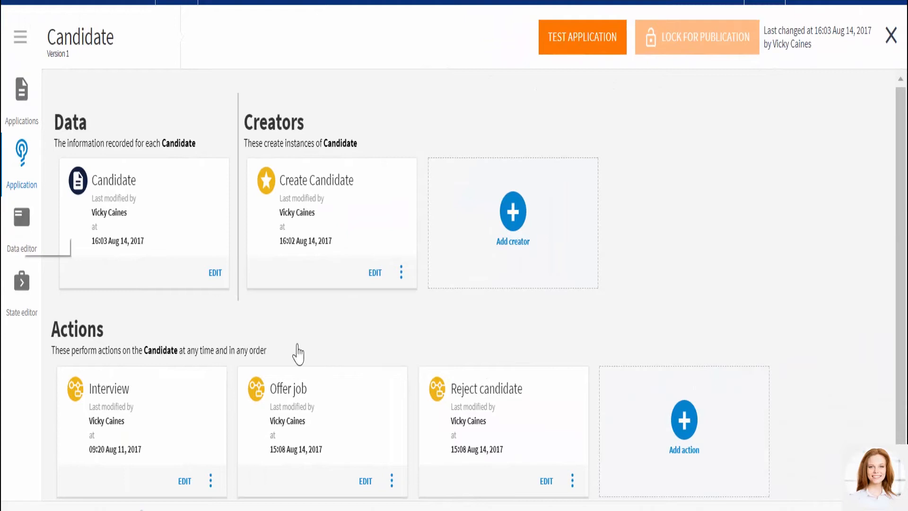
- Examine the fields grouped under the custom Address data type in the Candidate data
click(22, 219)
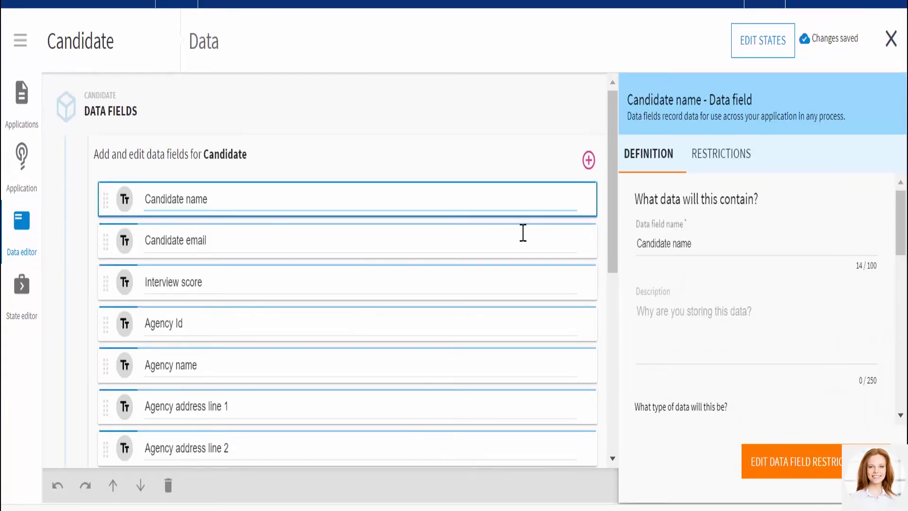
drag(614, 227, 624, 406)
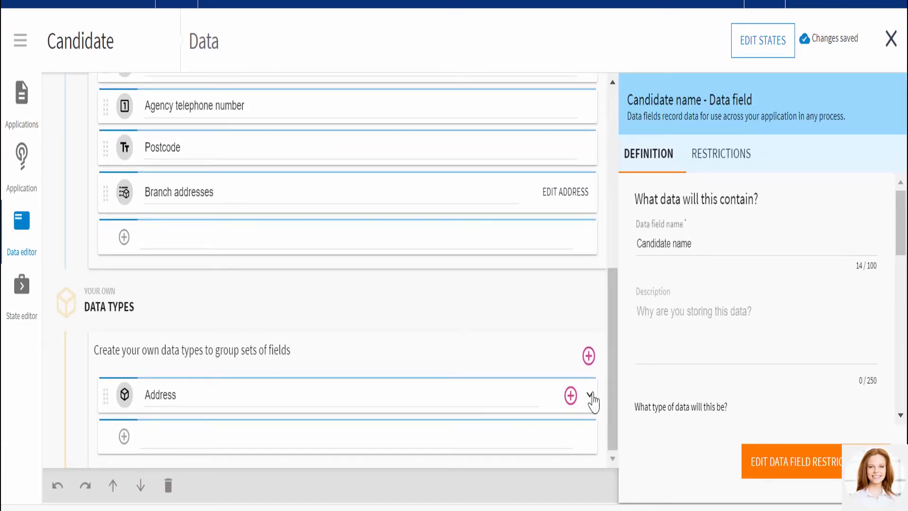
click(589, 395)
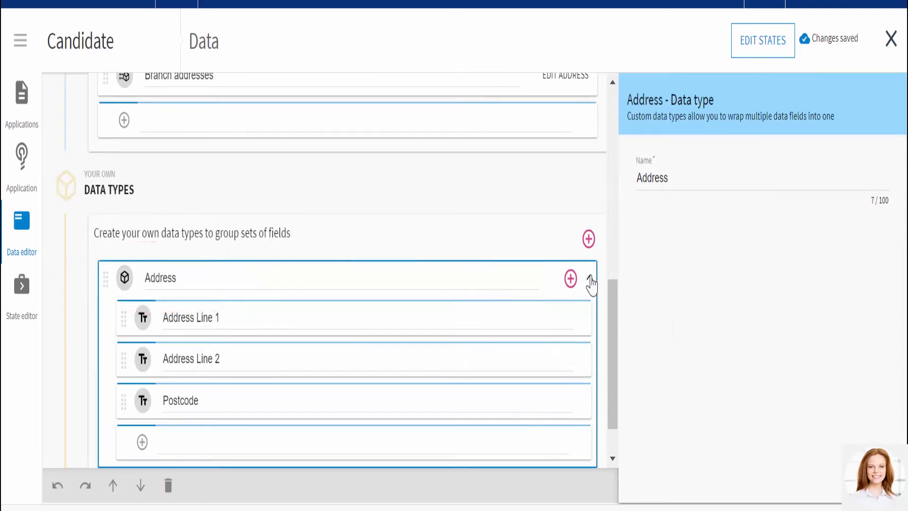
click(589, 280)
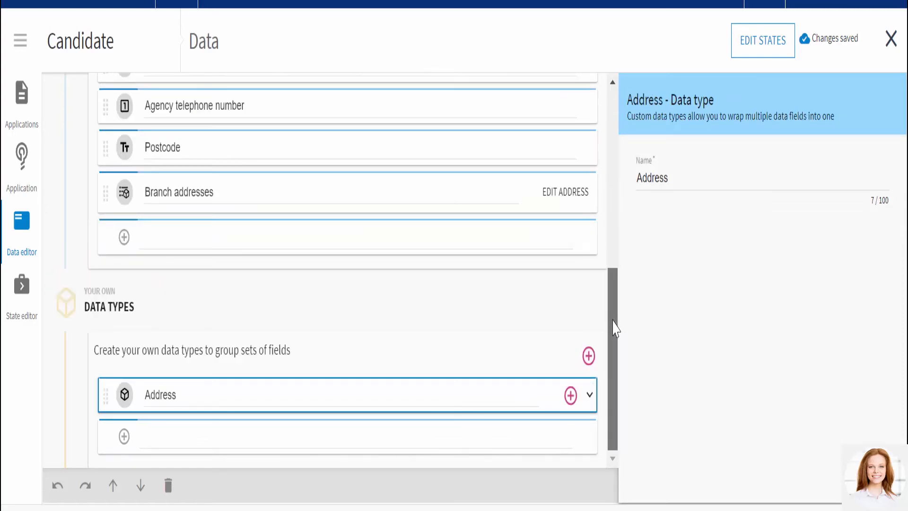
- Check the data type and list setting of the Branch addresses field, and leave the Candidate data
drag(614, 330, 603, 287)
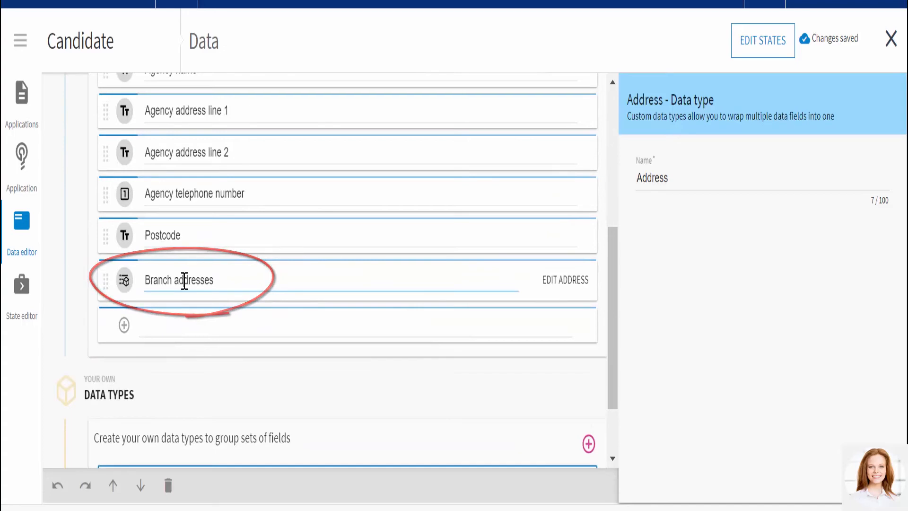
click(184, 280)
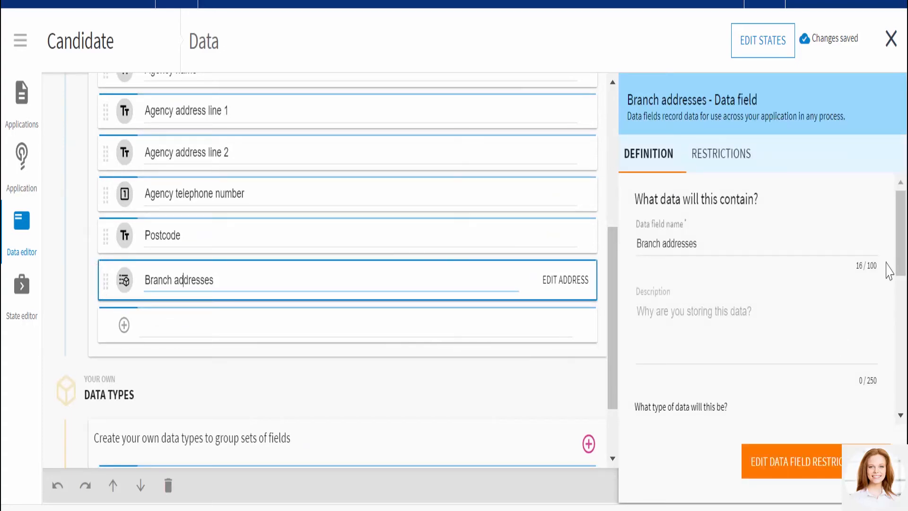
drag(900, 272, 900, 373)
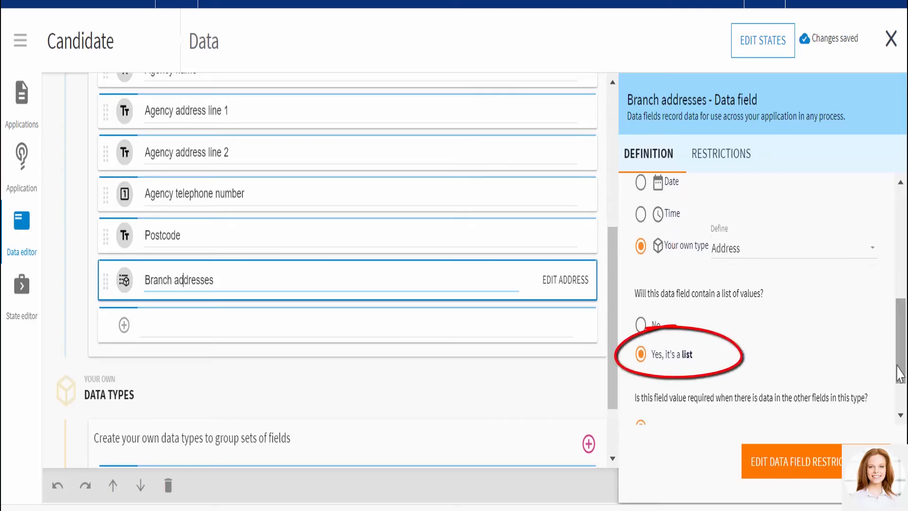
click(890, 42)
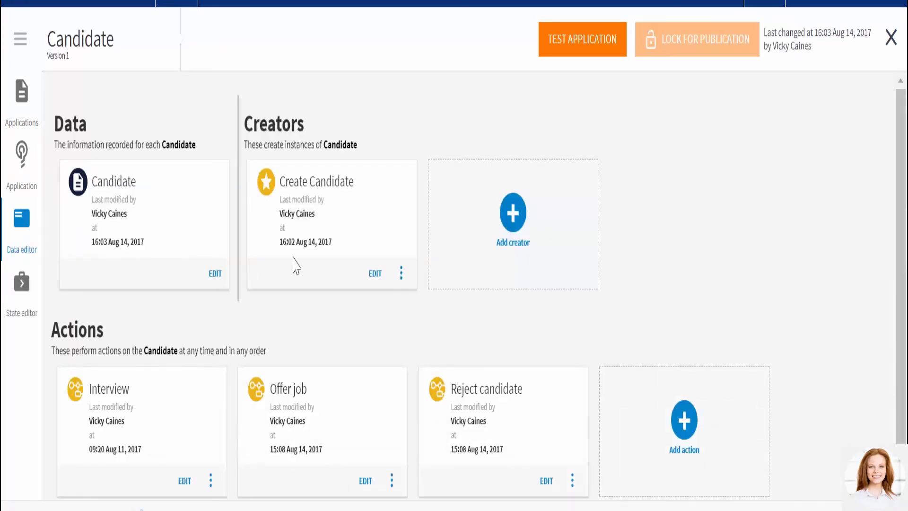
- Open the Create Candidate process and show the outputs of the Get agency branch details task
click(373, 275)
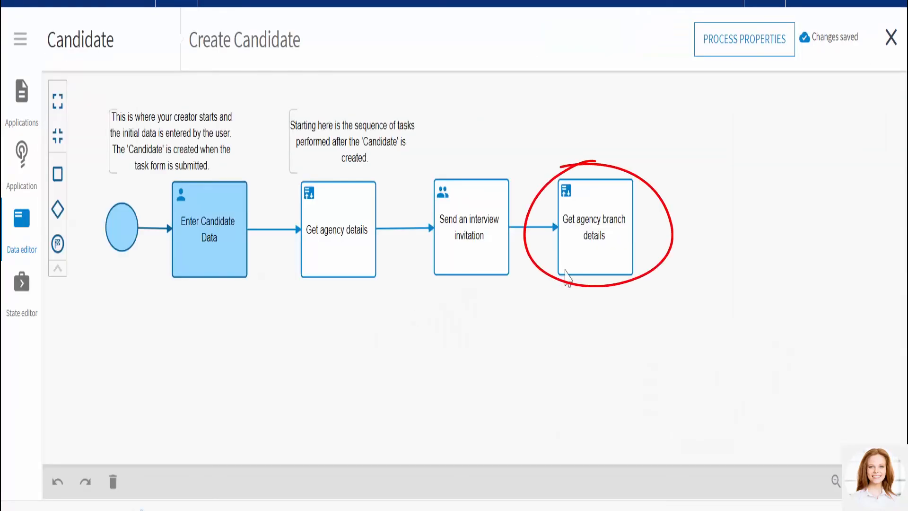
click(605, 270)
click(644, 226)
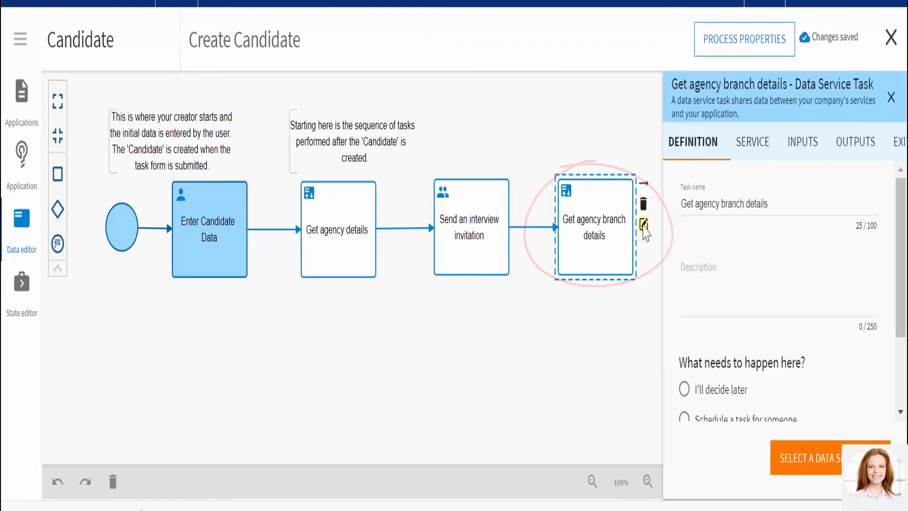
click(810, 145)
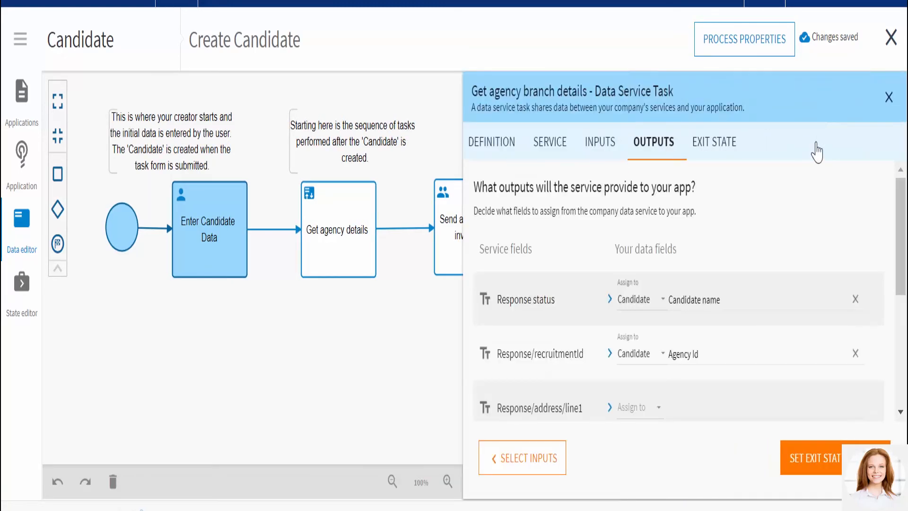
- Assign the output Response/branchAddresses to the Candidate field Branch addresses
drag(900, 224, 903, 354)
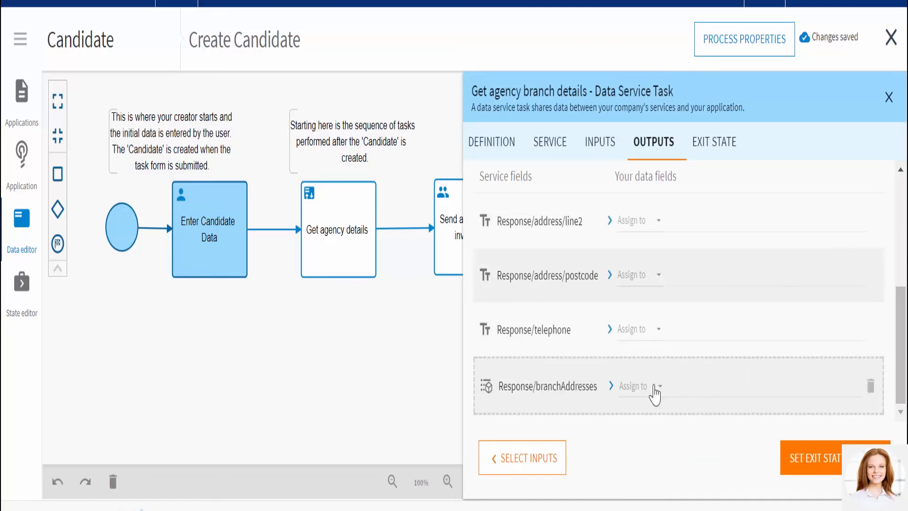
click(627, 386)
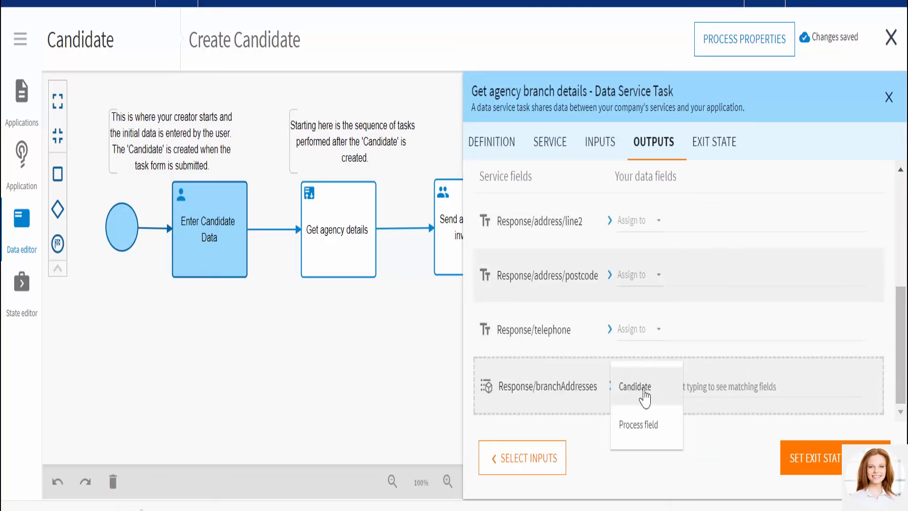
click(634, 397)
click(701, 385)
click(697, 358)
- Assign the branch outputs line1 and line2 to the Candidate fields Branch addresses/Address Line 1 and Branch addresses/Address Line 2
scroll(901, 352, down, 3)
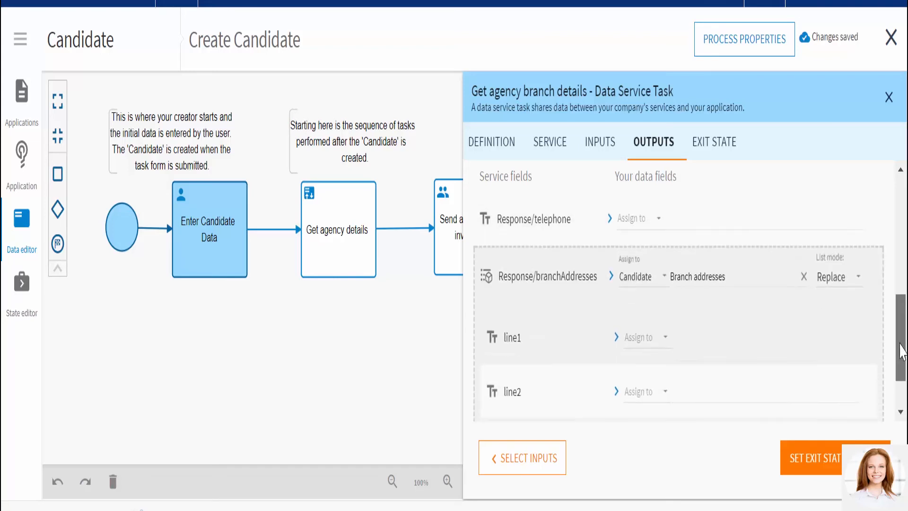
scroll(901, 352, down, 2)
click(633, 276)
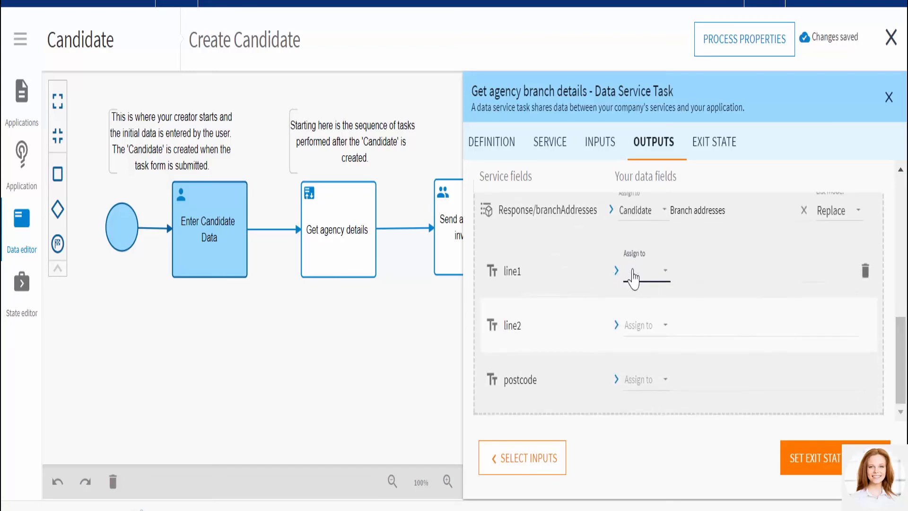
click(632, 277)
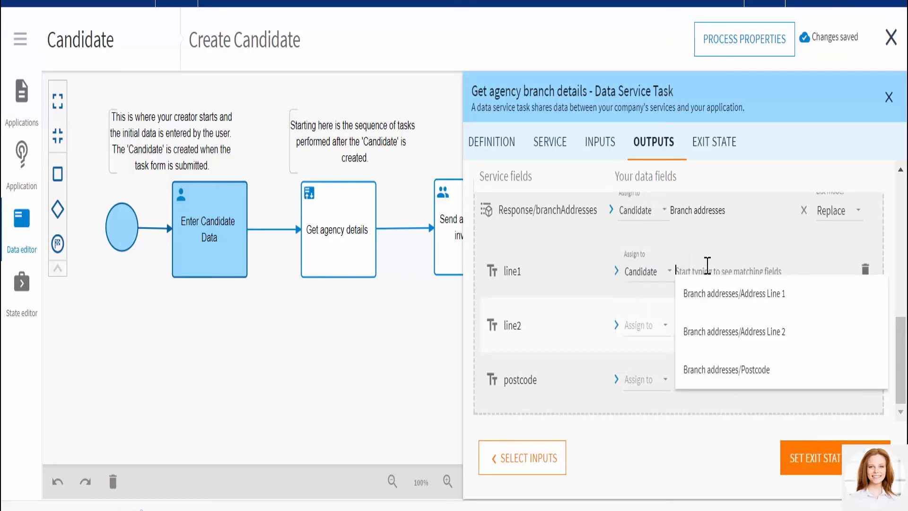
click(709, 303)
click(631, 326)
click(634, 331)
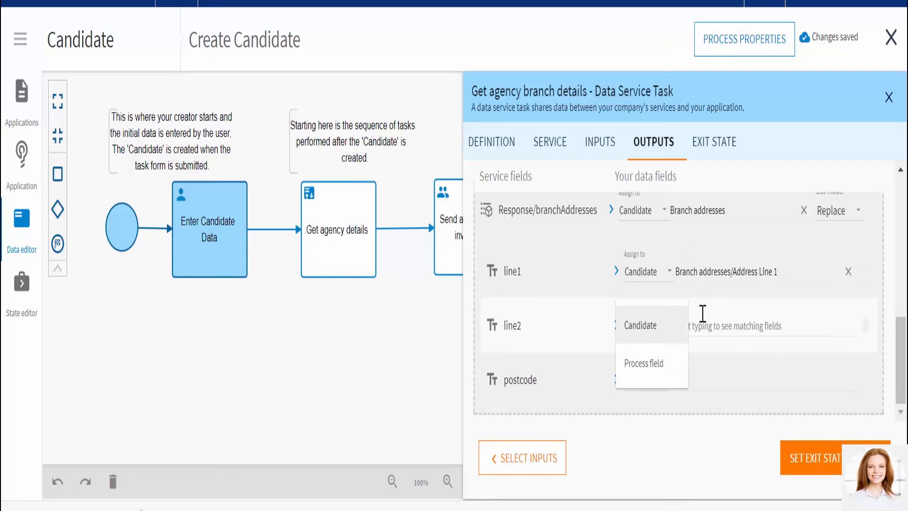
click(704, 325)
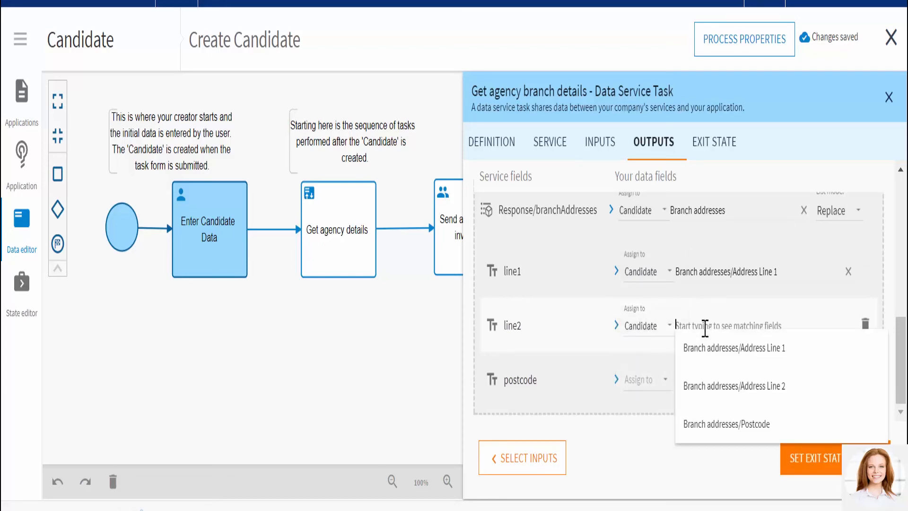
click(711, 386)
- Assign the branch output postcode to the Candidate field Branch addresses/Postcode and close the task's properties
click(637, 381)
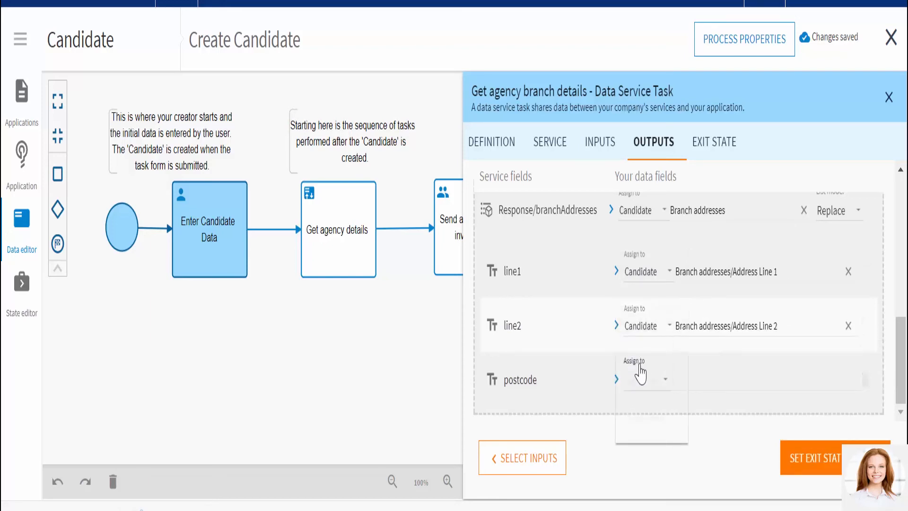
click(638, 386)
click(713, 383)
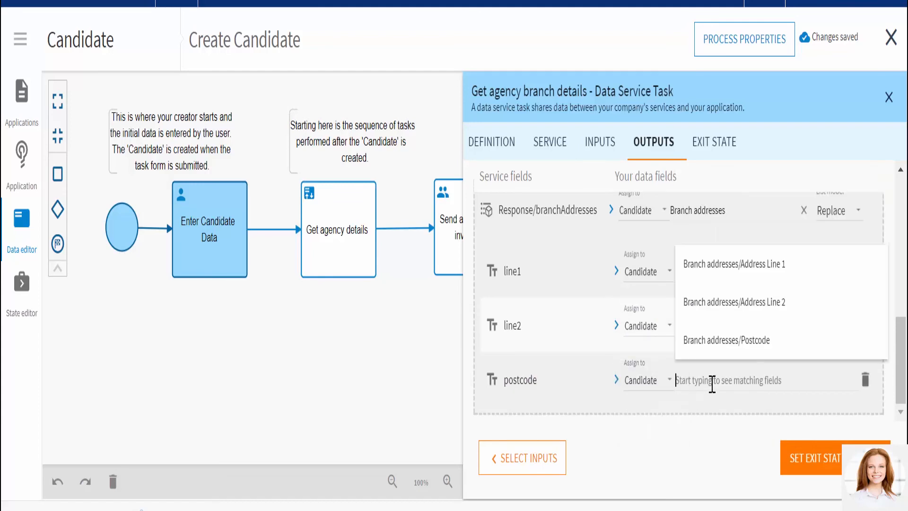
click(731, 343)
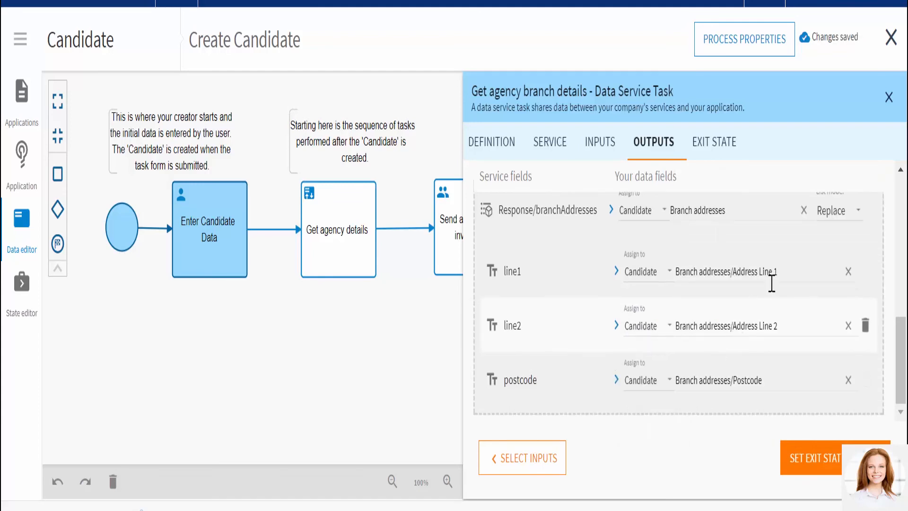
click(889, 97)
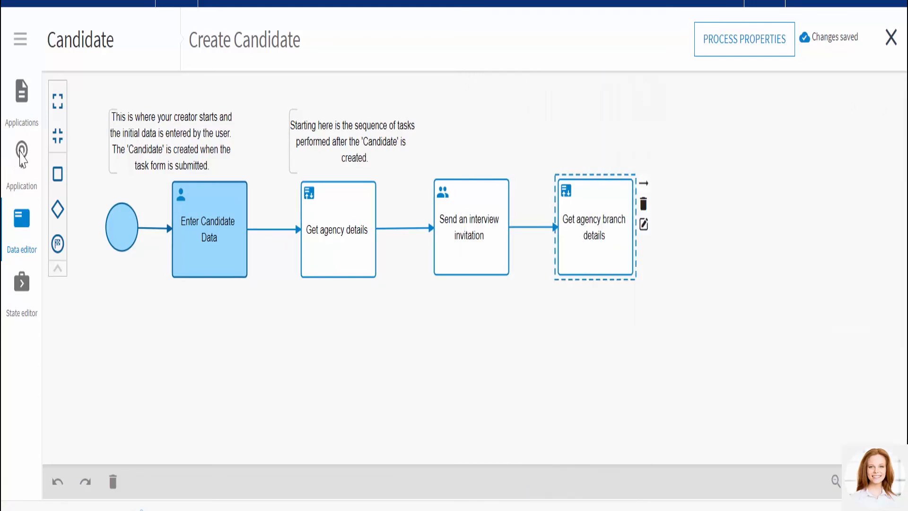
- Return to the Candidate application overview, test the application and start a new candidate case
click(22, 156)
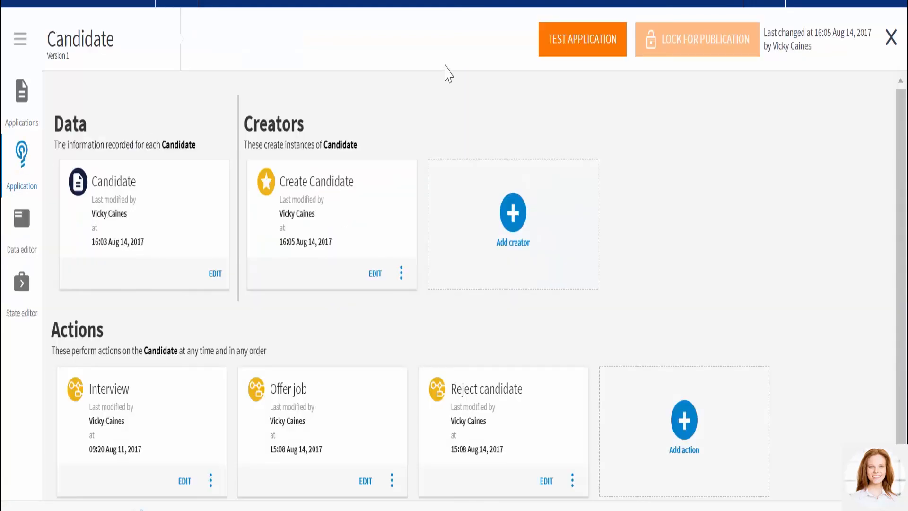
click(569, 47)
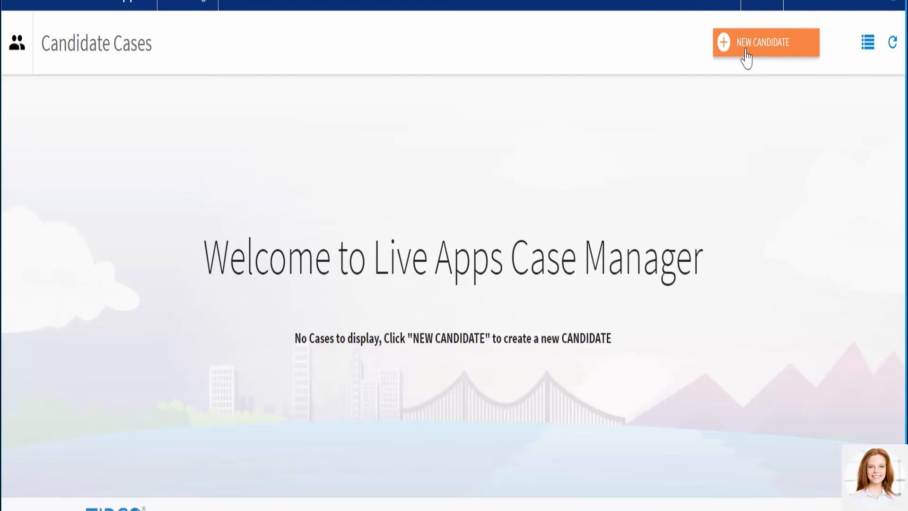
click(745, 55)
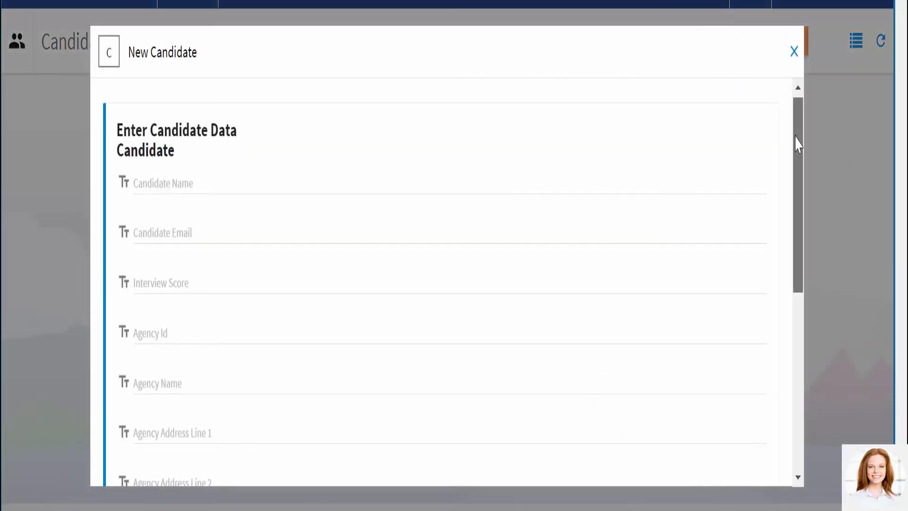
- Fill in the candidate's name, enter First address in the branch address Test field, and add another branch address entry
click(210, 181)
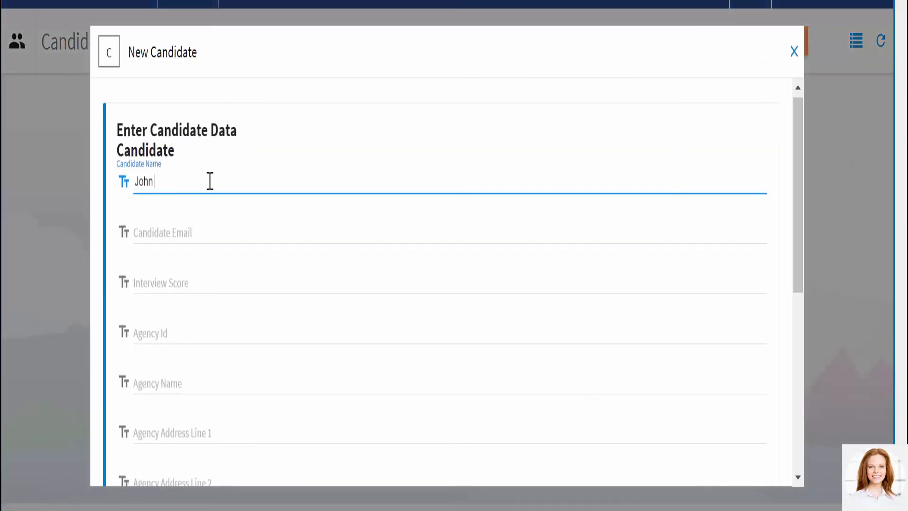
drag(796, 194, 792, 375)
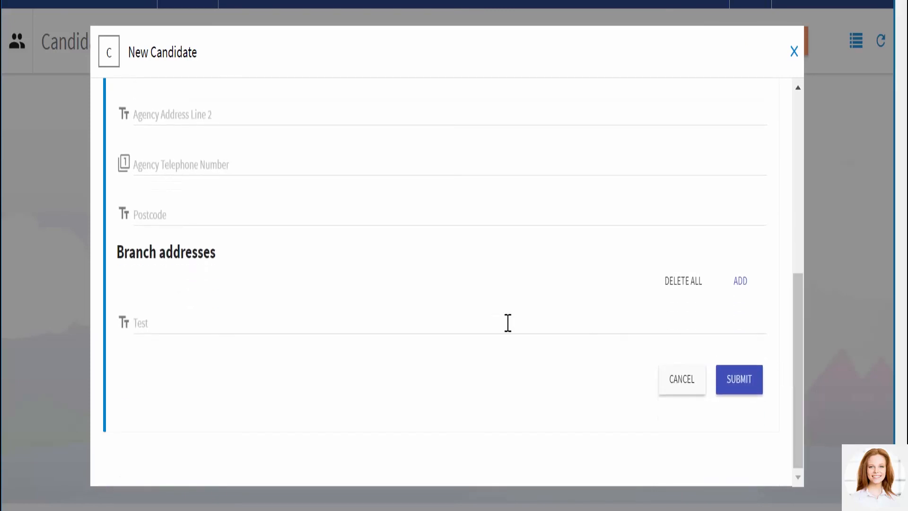
click(174, 323)
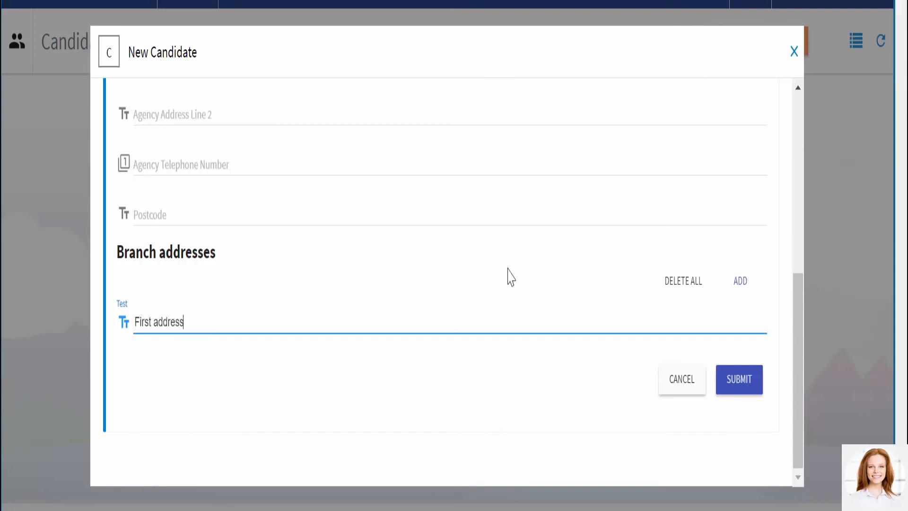
click(743, 286)
- Submit the new candidate, close the form and view the created case's details
click(741, 438)
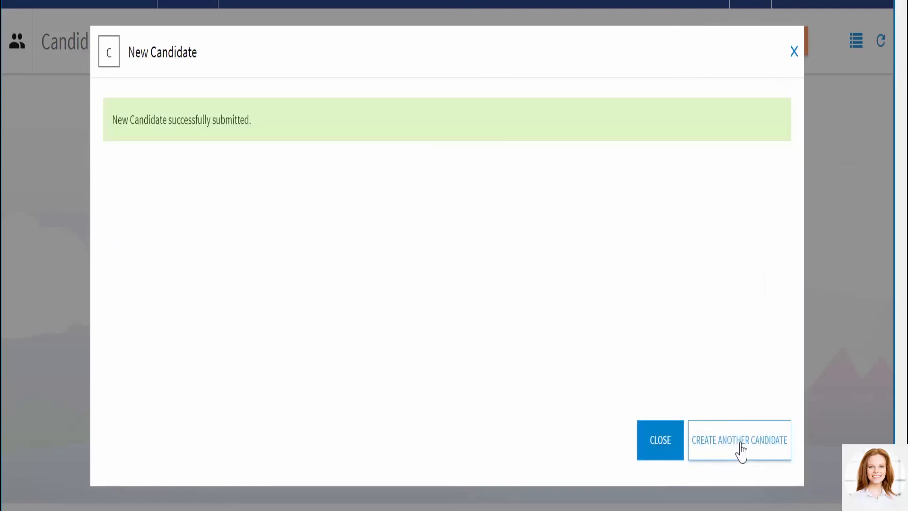
click(660, 445)
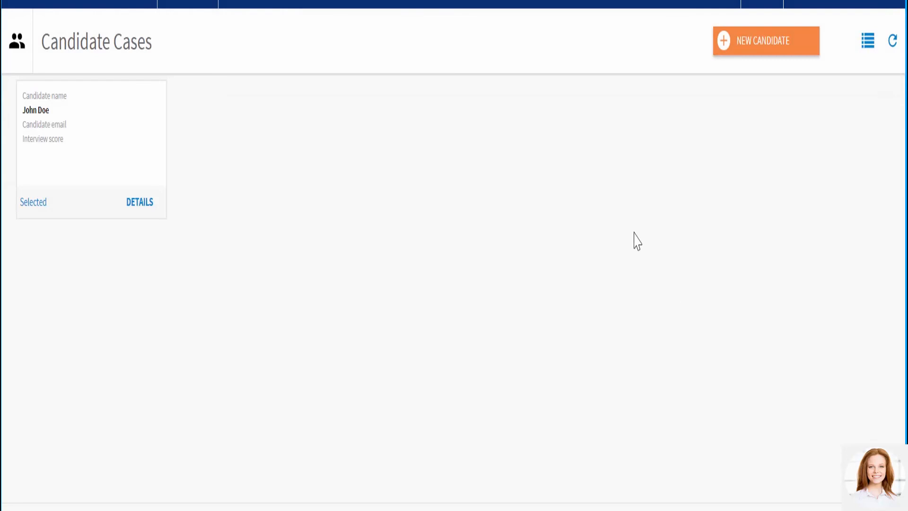
click(137, 202)
drag(719, 240, 725, 391)
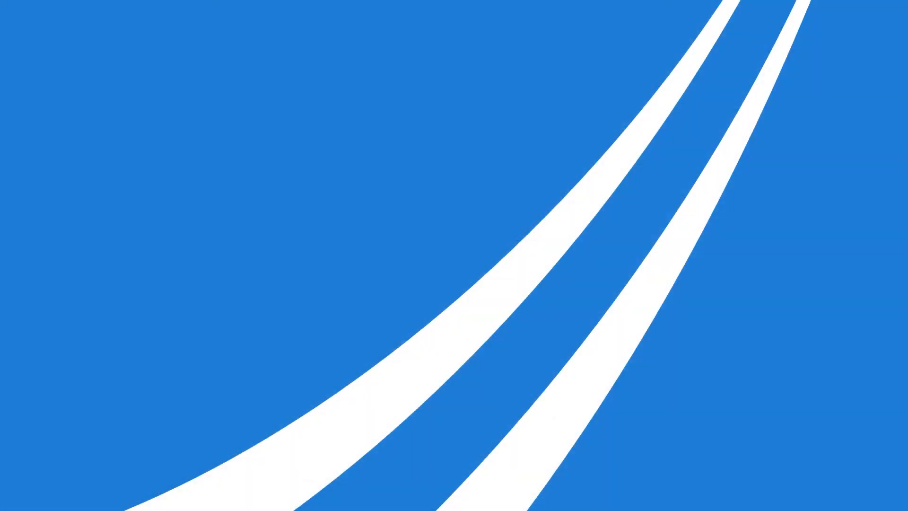